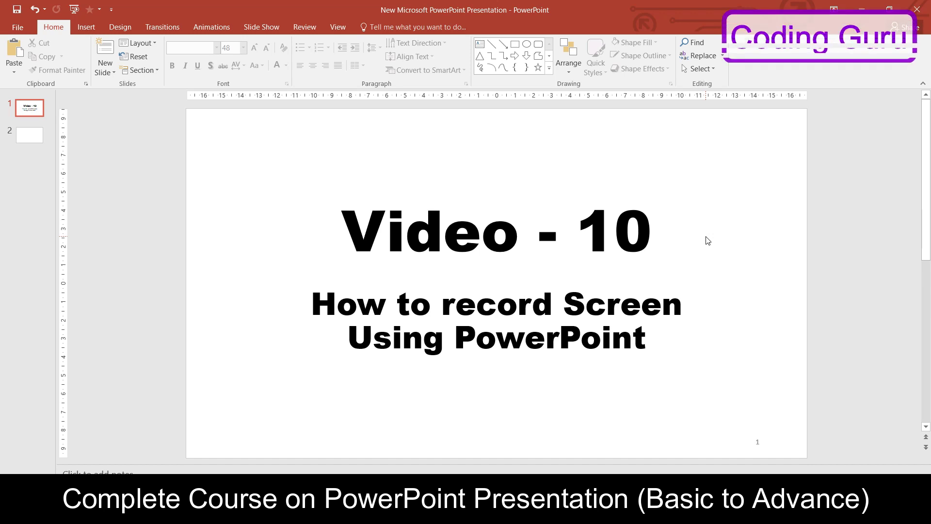
Start a new screen recording from the Insert tab's Media group
{"action": "left_click", "coordinate": [86, 27]}
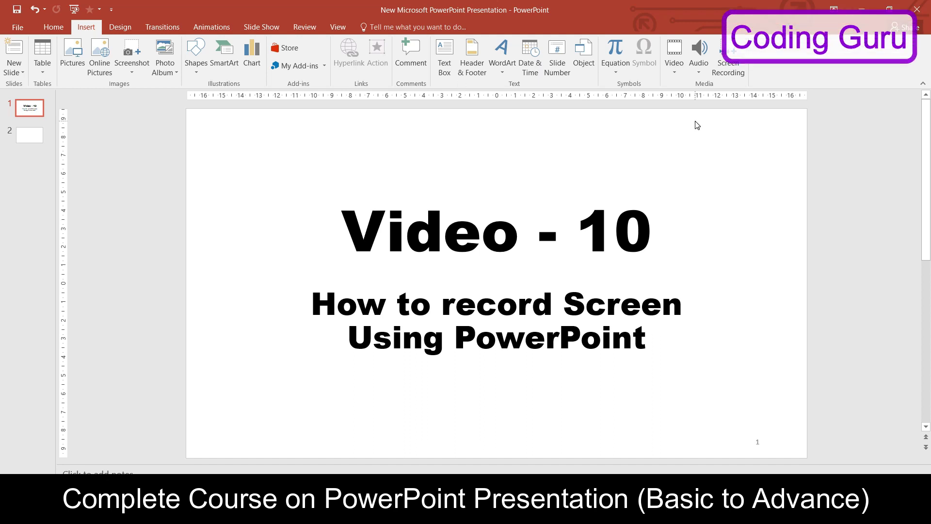
{"action": "left_click", "coordinate": [737, 65]}
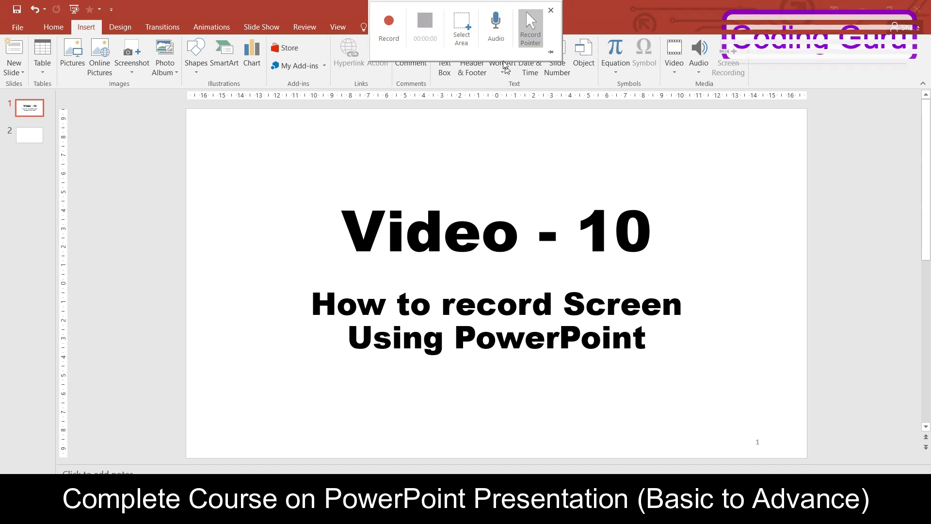
Turn on audio capture, keep Record Pointer on, and begin selecting the capture area
{"action": "left_click", "coordinate": [495, 29]}
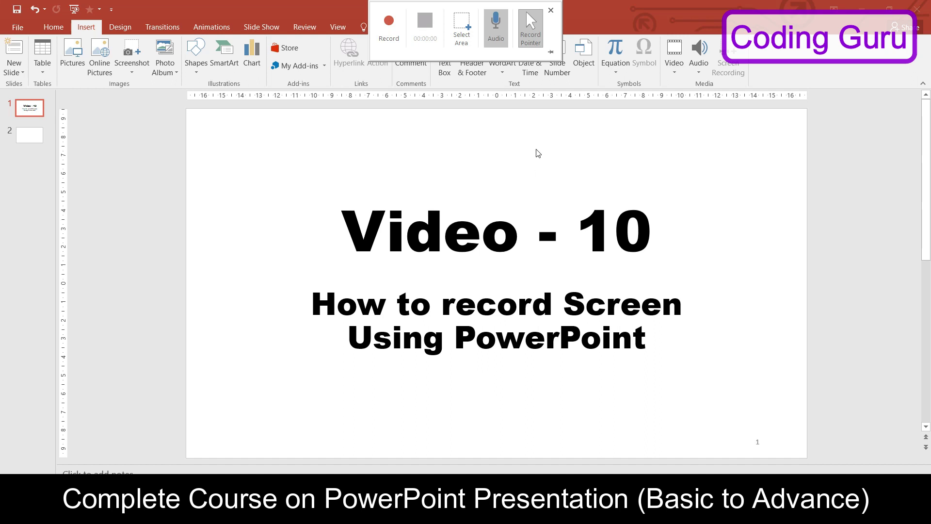
{"action": "left_click", "coordinate": [525, 31]}
{"action": "left_click", "coordinate": [537, 35]}
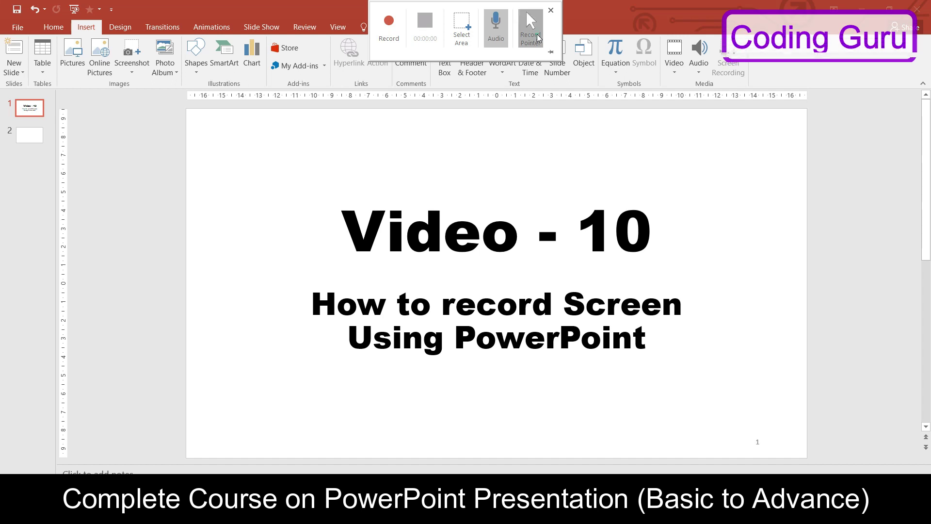
{"action": "left_click", "coordinate": [467, 30]}
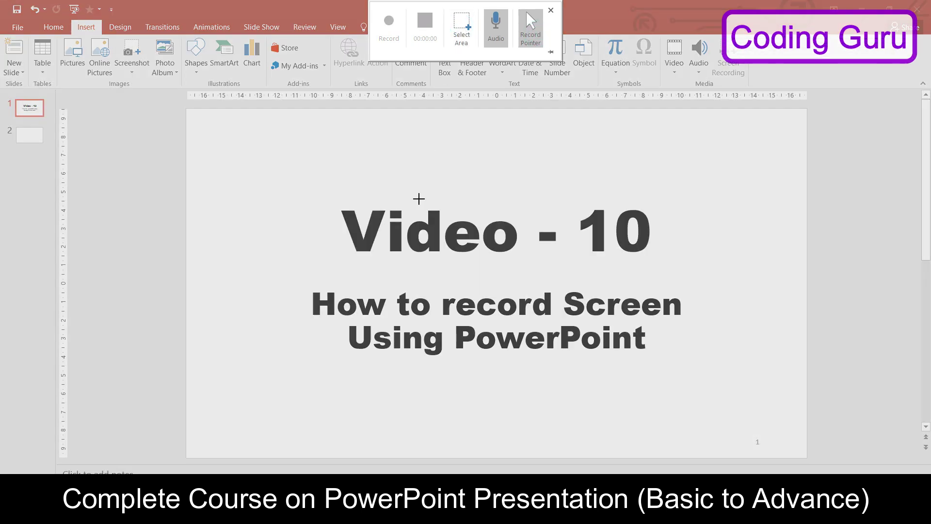
Outline the slide's title text as the capture region and start recording it
{"action": "mouse_move", "coordinate": [300, 162]}
{"action": "left_mouse_down"}
{"action": "mouse_move", "coordinate": [726, 417]}
{"action": "mouse_move", "coordinate": [698, 416]}
{"action": "left_mouse_up"}
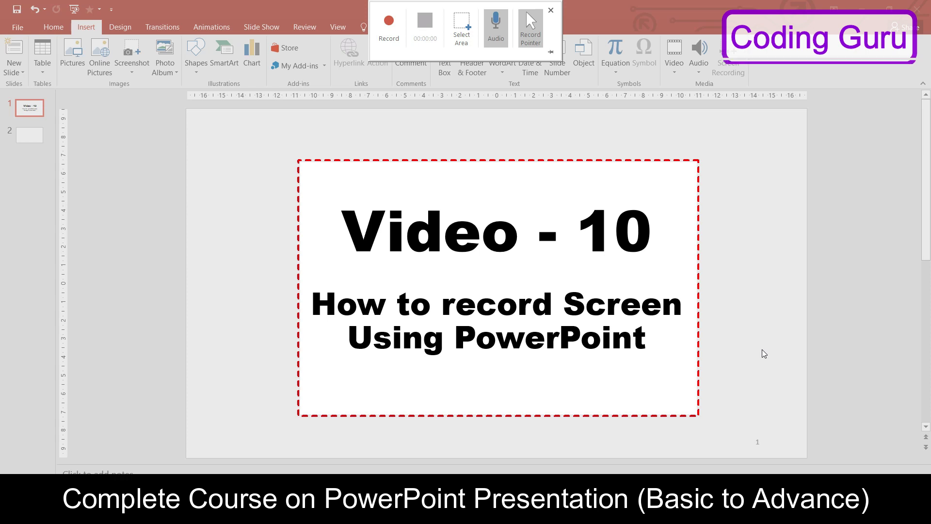
{"action": "left_click", "coordinate": [396, 34]}
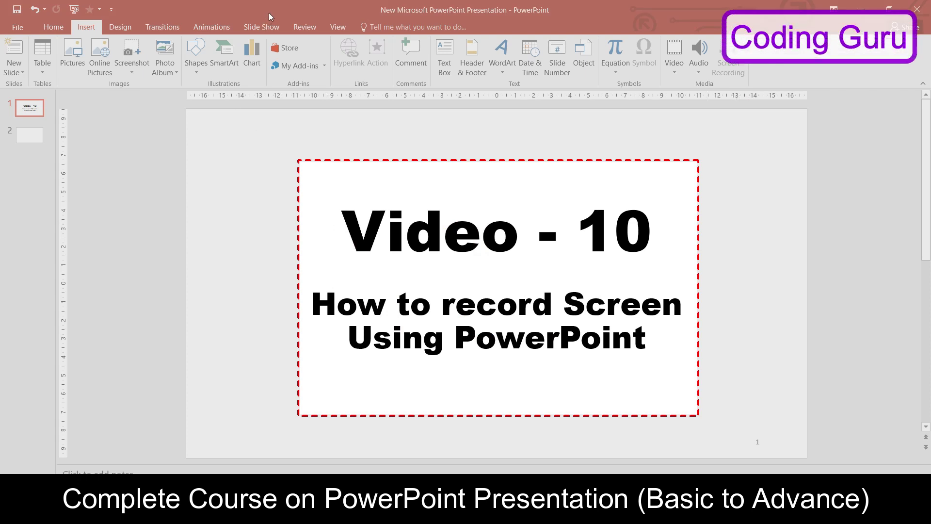
{"action": "mouse_move", "coordinate": [425, 27]}
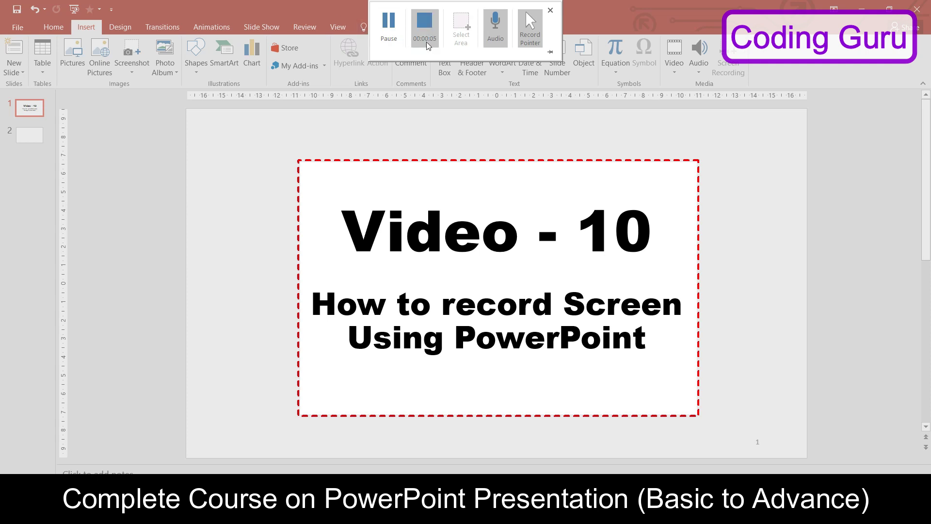
{"action": "left_click", "coordinate": [432, 47]}
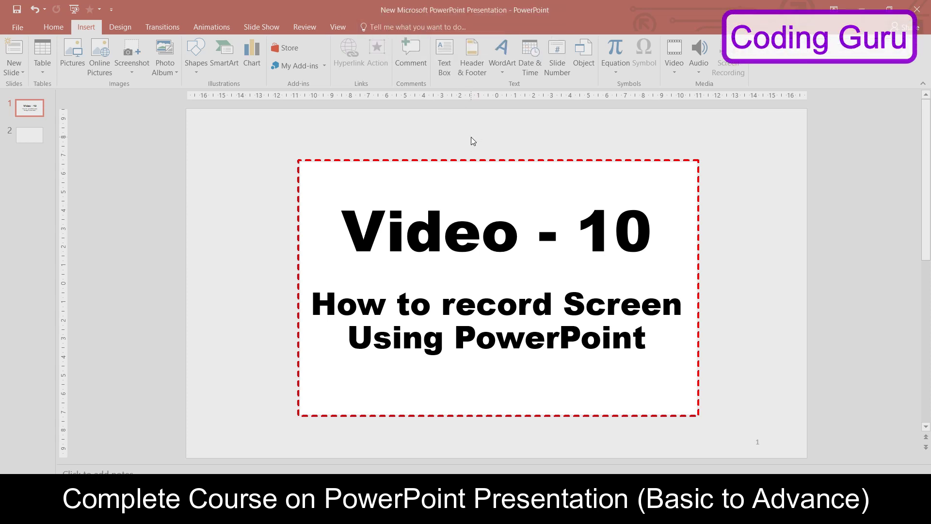
Pause, resume and stop the recording, then move the inserted video toward slide 1's left half
{"action": "left_click", "coordinate": [388, 24]}
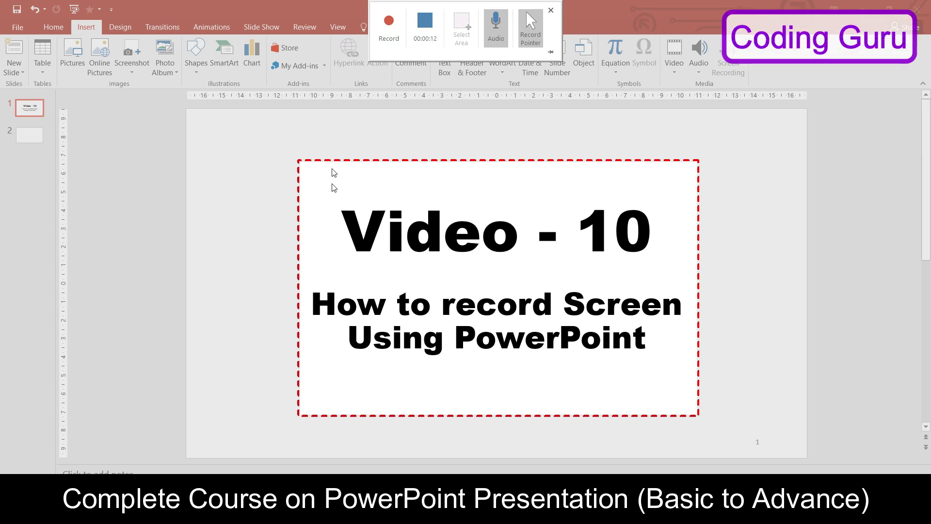
{"action": "left_click", "coordinate": [388, 30]}
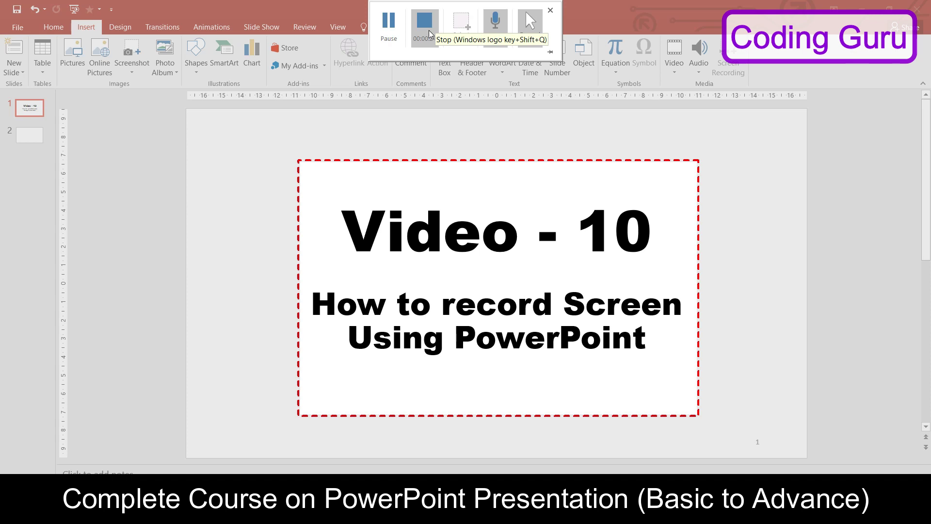
{"action": "left_click", "coordinate": [429, 33]}
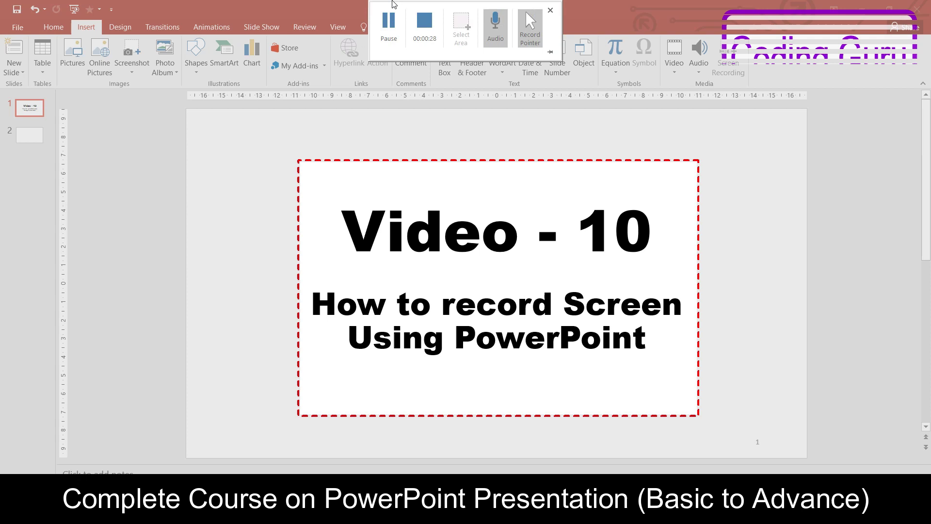
{"action": "left_click", "coordinate": [425, 22]}
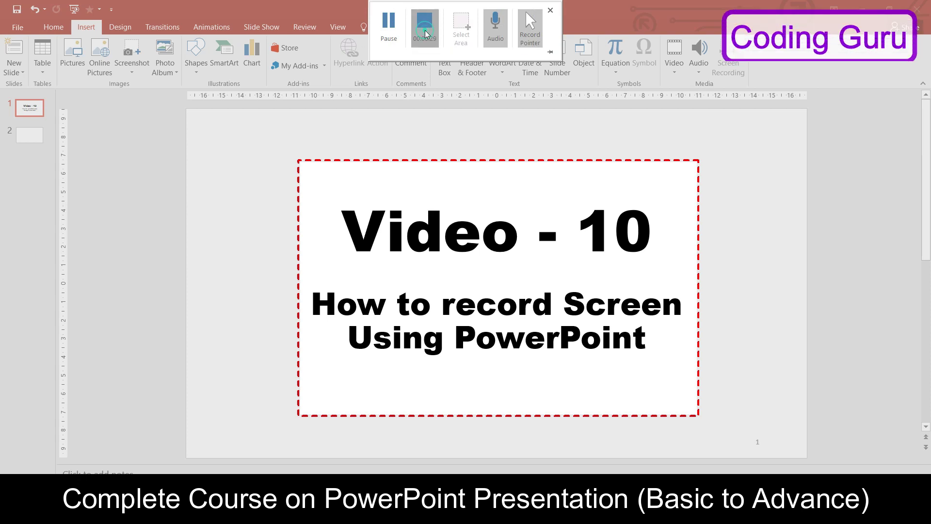
{"action": "left_click_drag", "start_coordinate": [477, 216], "coordinate": [377, 152]}
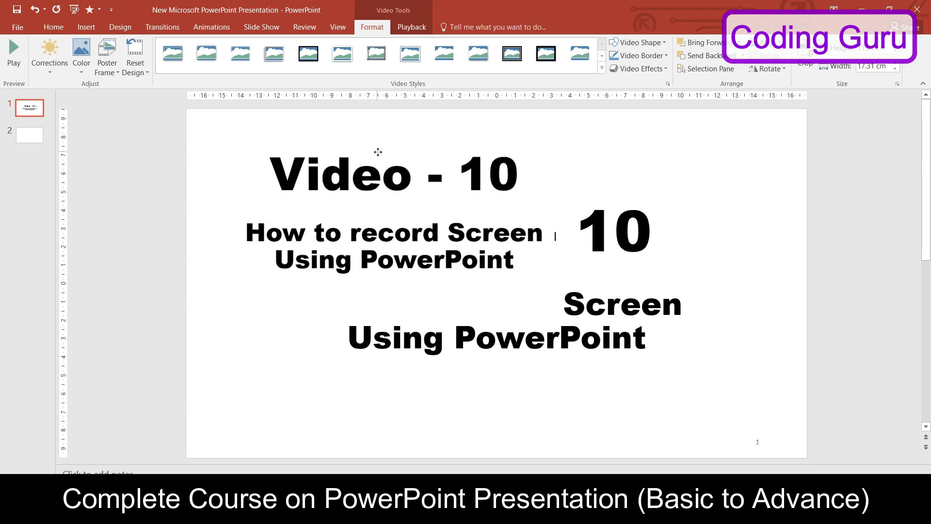
{"action": "left_click_drag", "start_coordinate": [378, 152], "coordinate": [404, 170]}
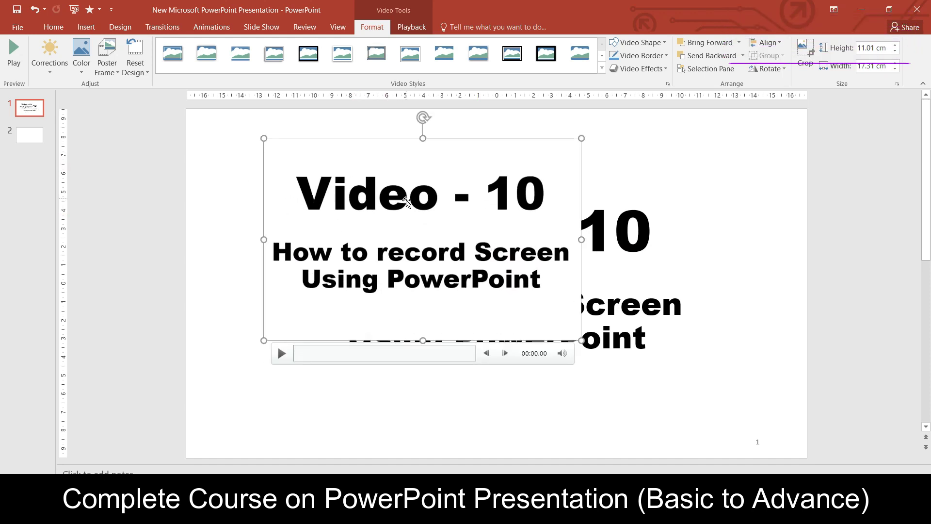
Move the recorded video from slide 1 onto slide 2
{"action": "key", "text": "Delete"}
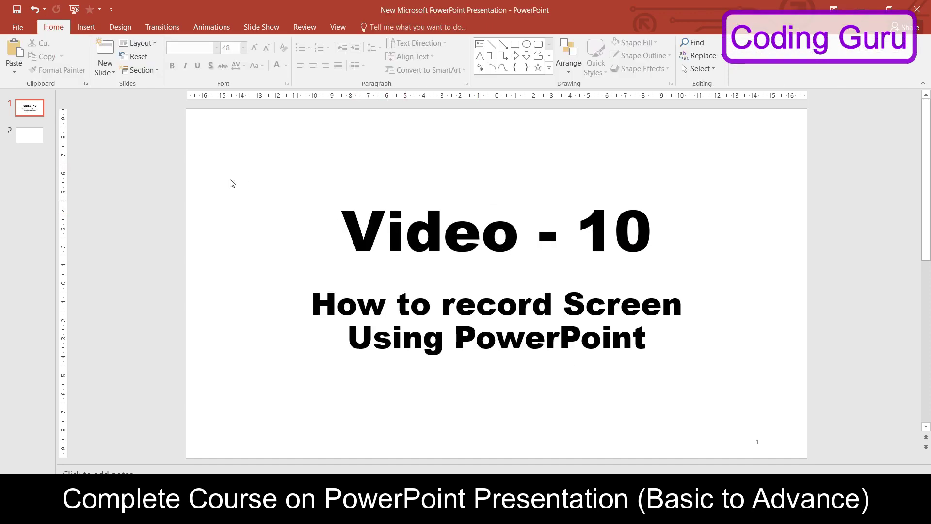
{"action": "left_click", "coordinate": [39, 136]}
{"action": "key", "text": "ctrl+v"}
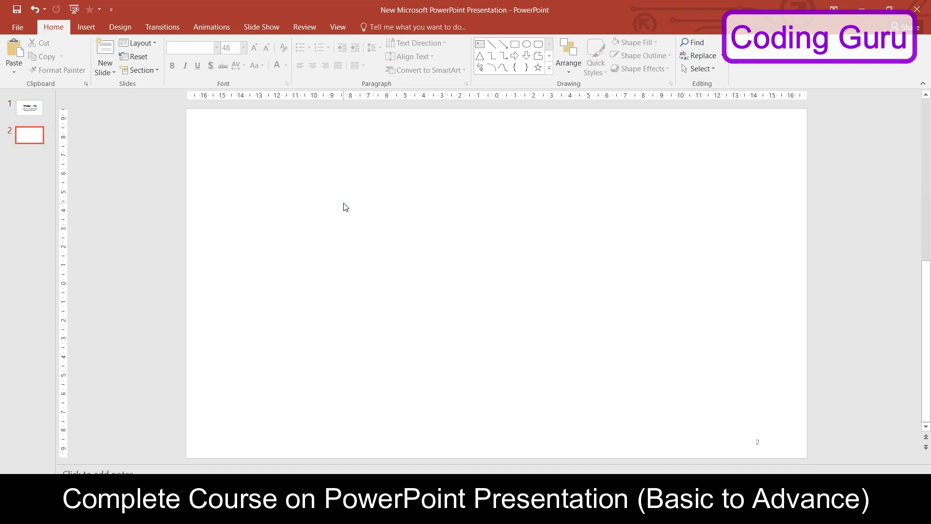
{"action": "left_click", "coordinate": [686, 263]}
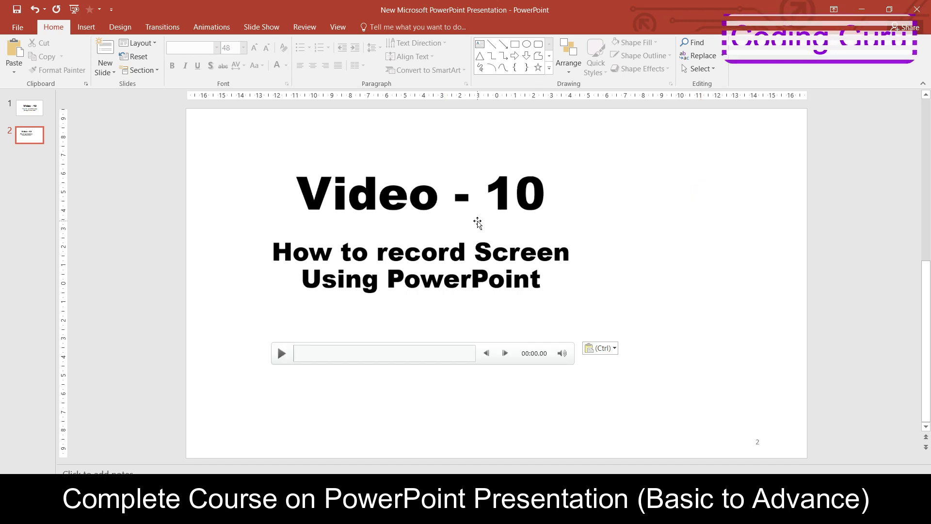
{"action": "right_click", "coordinate": [478, 223]}
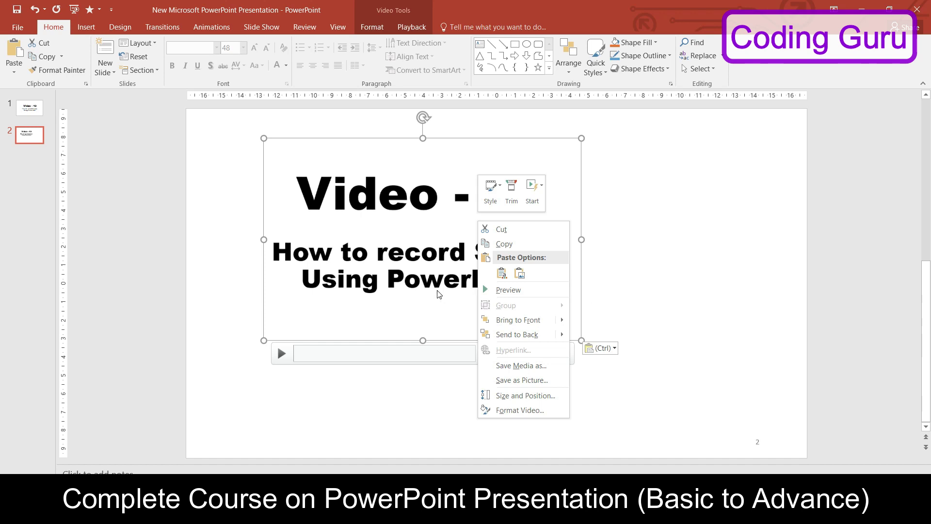
{"action": "left_click", "coordinate": [511, 190]}
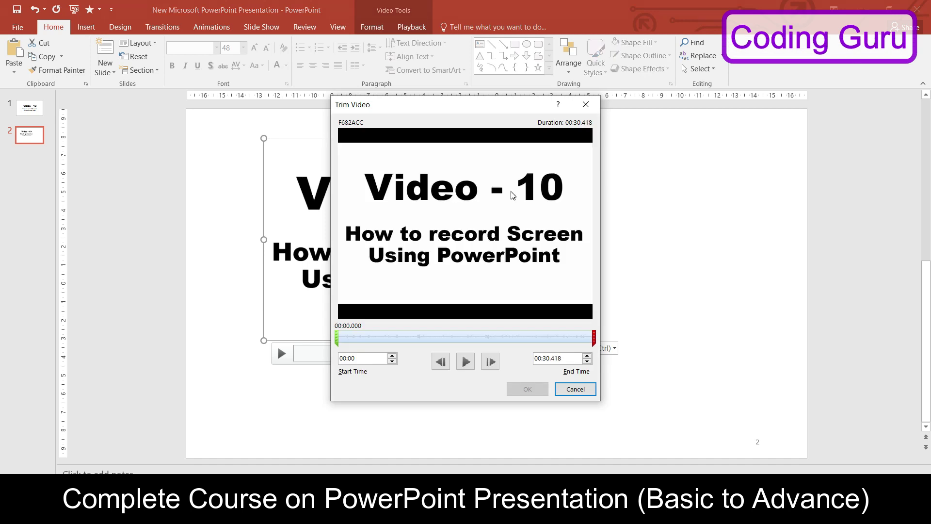
{"action": "left_click", "coordinate": [393, 358]}
{"action": "left_click", "coordinate": [393, 358]}
{"action": "left_click", "coordinate": [392, 358]}
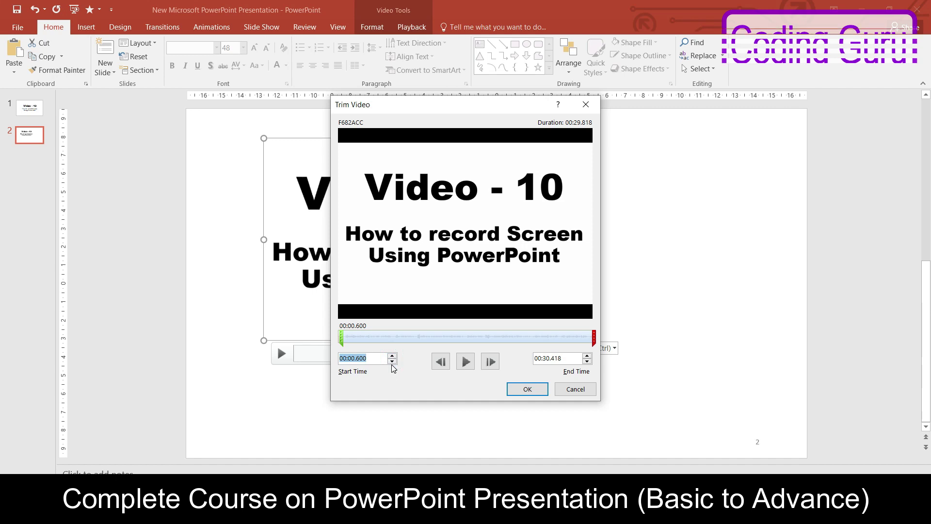
{"action": "left_click", "coordinate": [392, 361]}
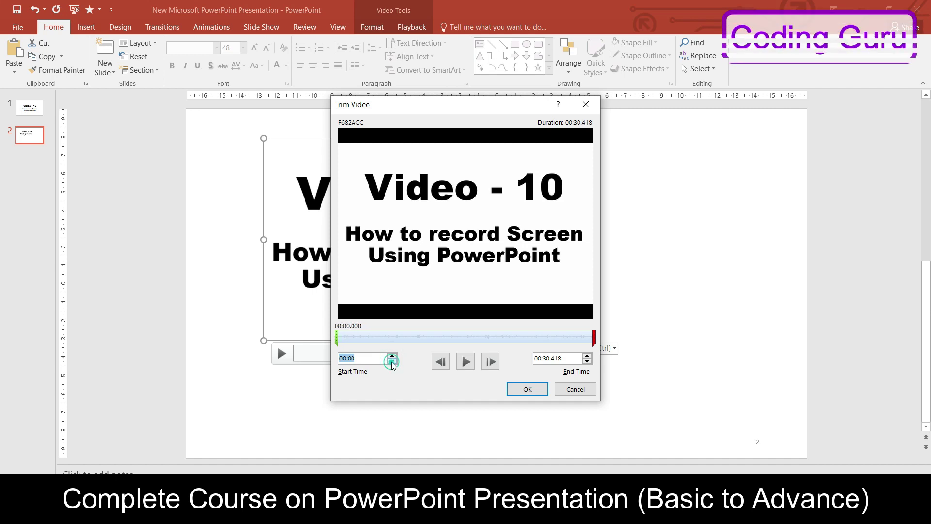
{"action": "left_click", "coordinate": [588, 361]}
{"action": "left_click", "coordinate": [587, 361]}
{"action": "left_click", "coordinate": [587, 356]}
{"action": "left_click", "coordinate": [588, 356]}
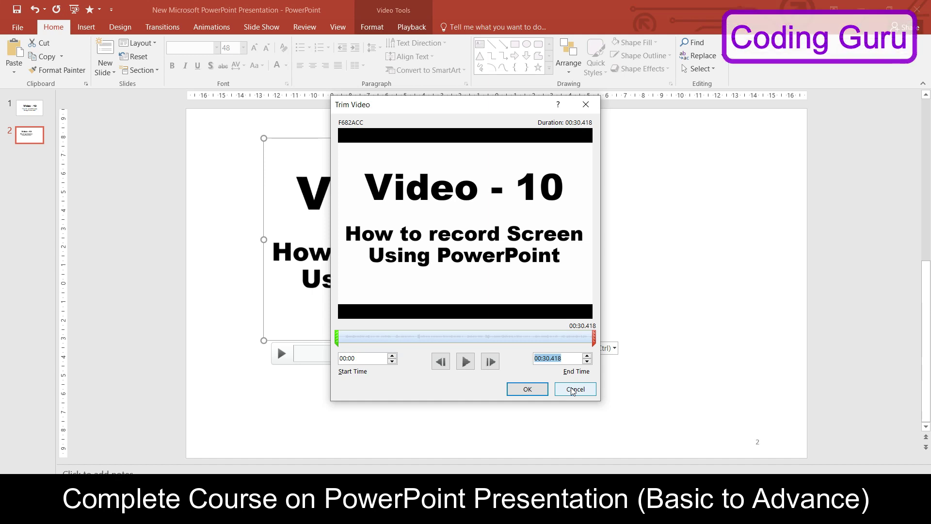
{"action": "left_click", "coordinate": [573, 389]}
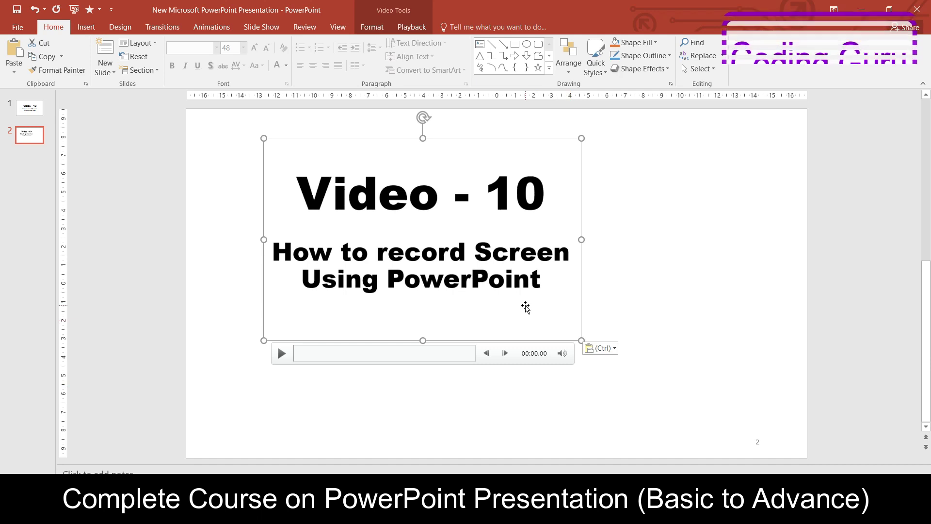
Apply the Intense 'Metal Rounded Rectangle' video style to the clip on slide 2
{"action": "double_click", "coordinate": [503, 243]}
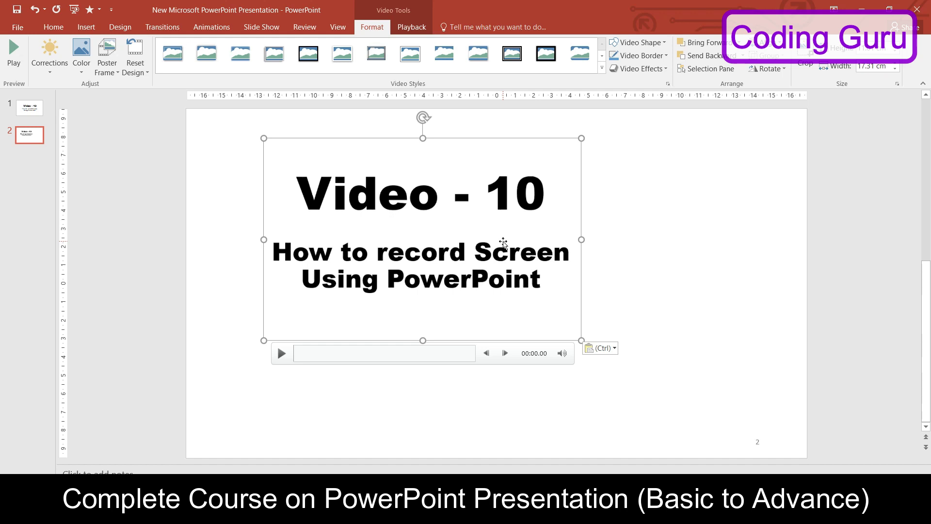
{"action": "right_click", "coordinate": [503, 242]}
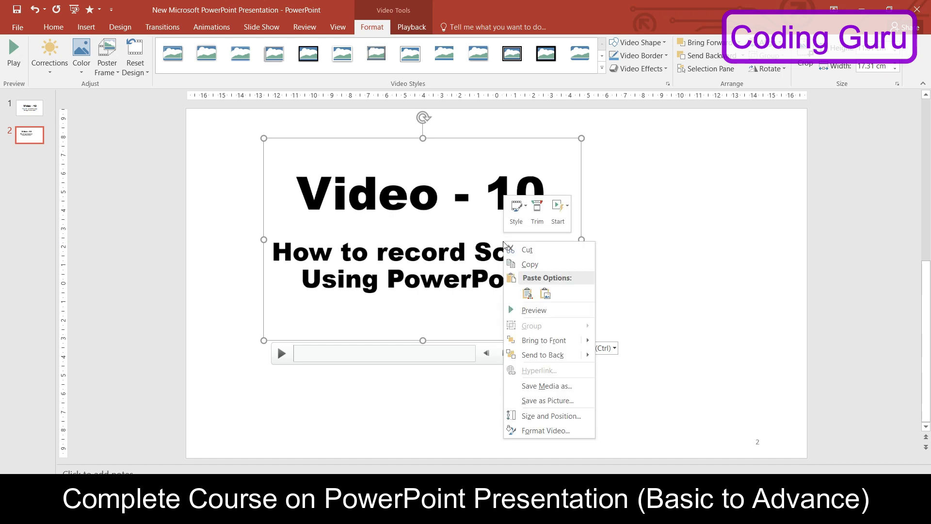
{"action": "left_click", "coordinate": [516, 206]}
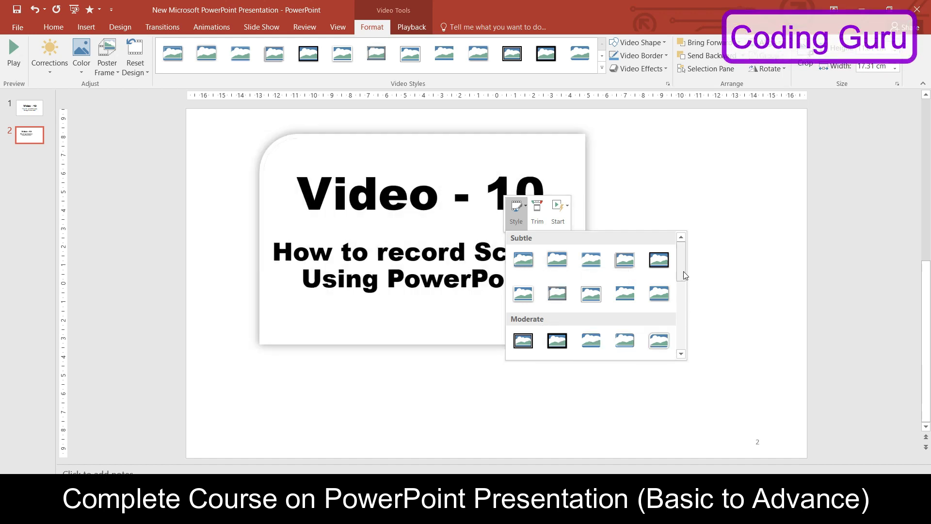
{"action": "left_click_drag", "start_coordinate": [681, 265], "coordinate": [682, 337]}
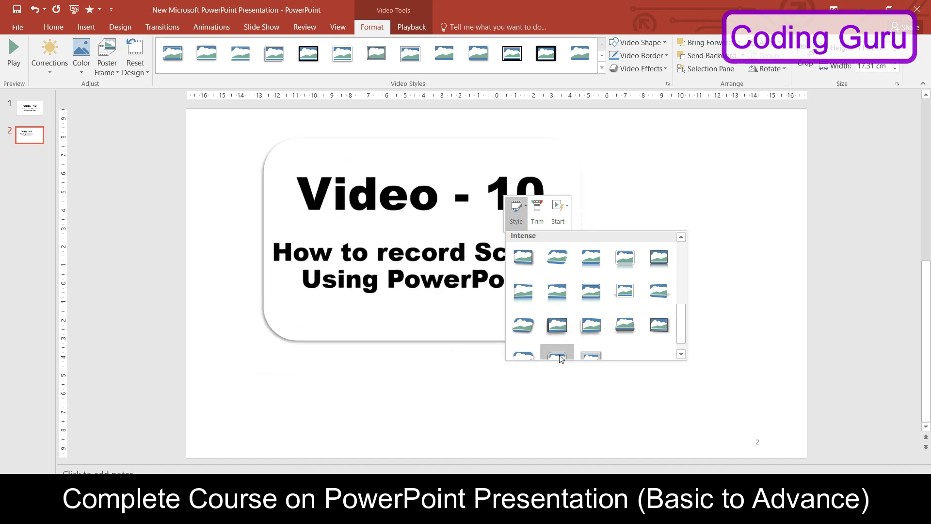
{"action": "scroll", "coordinate": [558, 357], "scroll_direction": "down", "scroll_amount": 1}
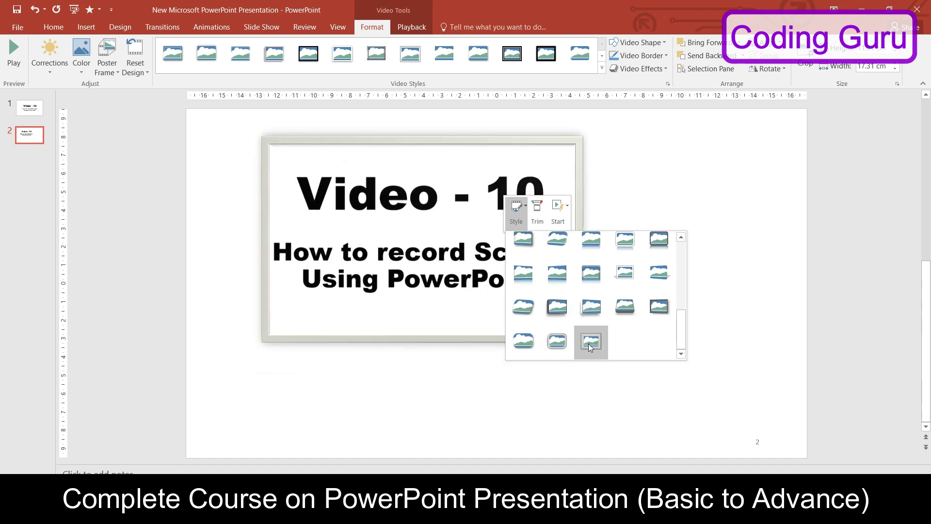
{"action": "left_click", "coordinate": [562, 346]}
{"action": "mouse_move", "coordinate": [582, 225]}
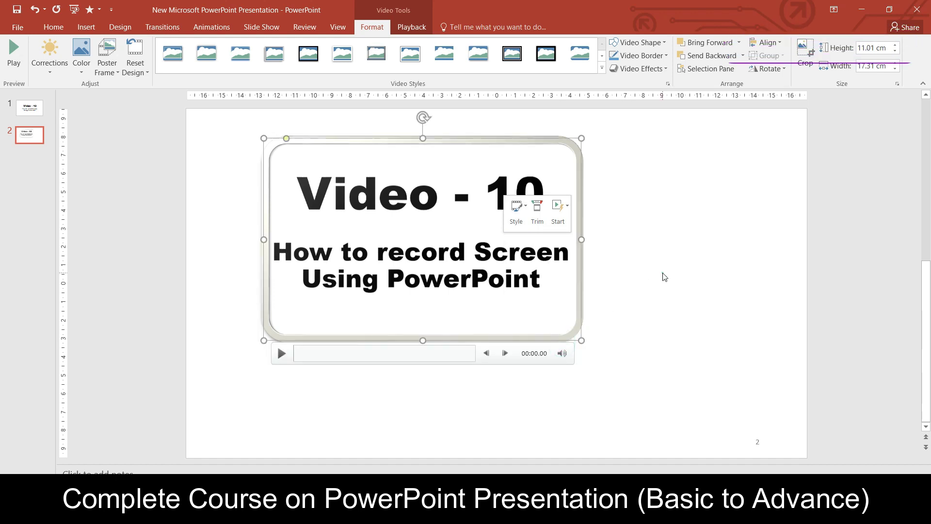
{"action": "left_click", "coordinate": [664, 277]}
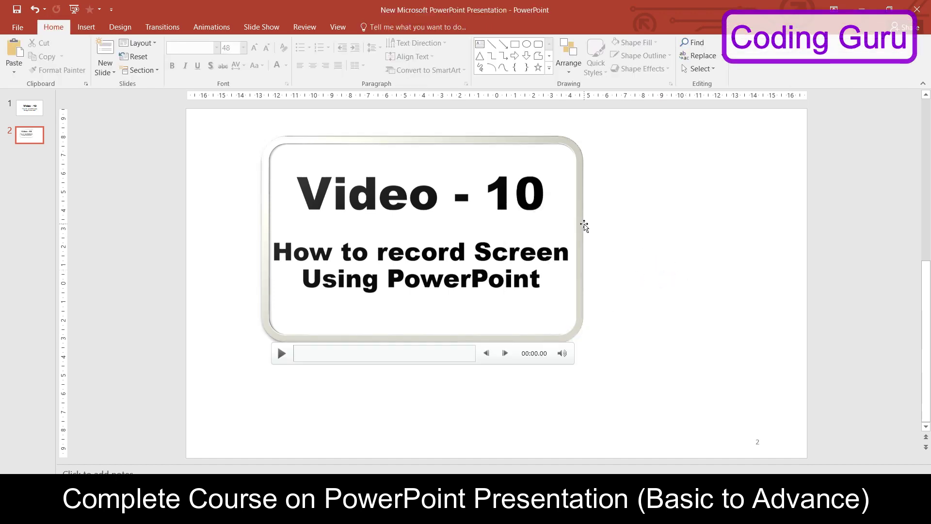
Move the video toward the slide's left and shrink it to 11.51 cm wide
{"action": "left_click_drag", "start_coordinate": [566, 226], "coordinate": [521, 232]}
{"action": "left_click_drag", "start_coordinate": [537, 145], "coordinate": [372, 247]}
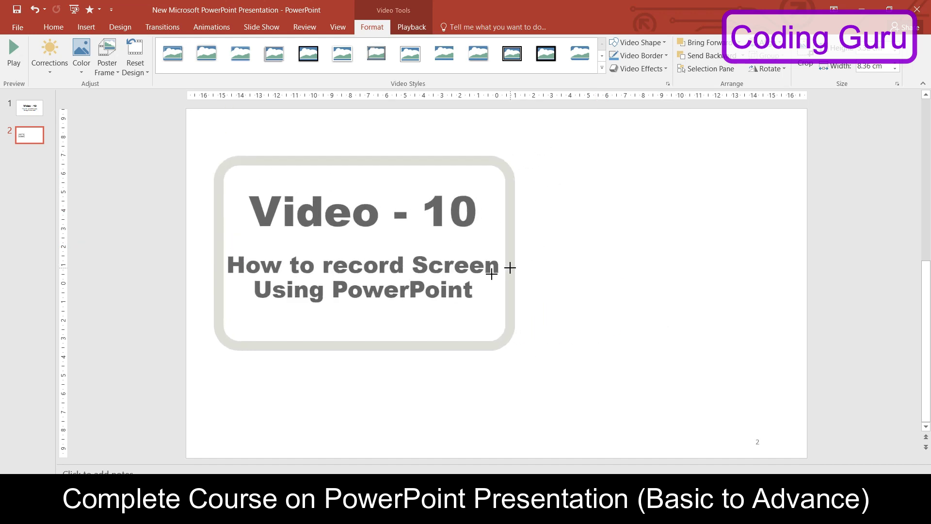
{"action": "left_click_drag", "start_coordinate": [432, 295], "coordinate": [430, 291]}
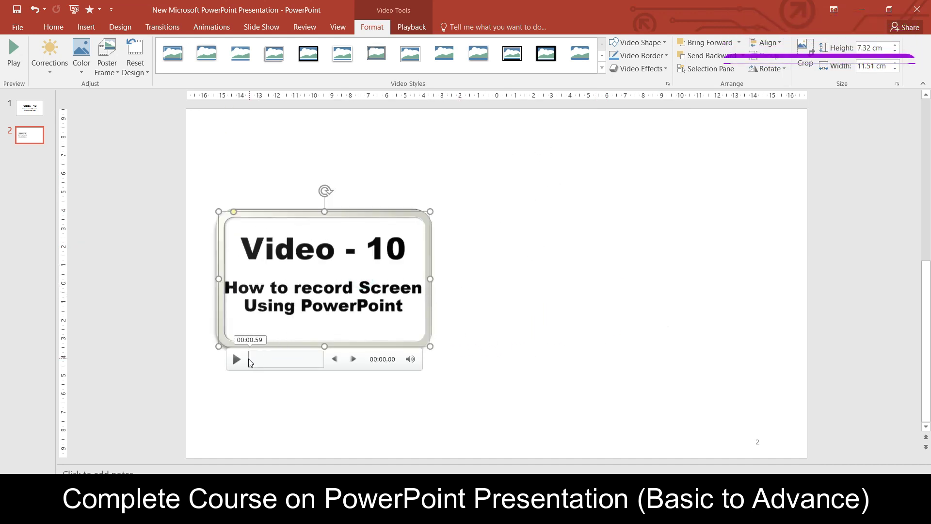
Preview the video with volume raised to maximum, then pause playback
{"action": "left_click", "coordinate": [242, 361]}
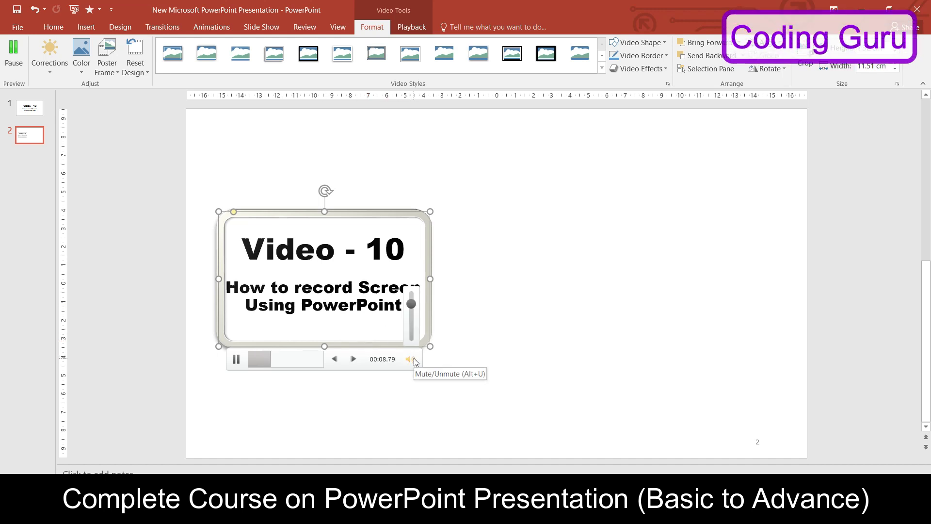
{"action": "left_click", "coordinate": [412, 300]}
{"action": "left_click_drag", "start_coordinate": [412, 293], "coordinate": [414, 291]}
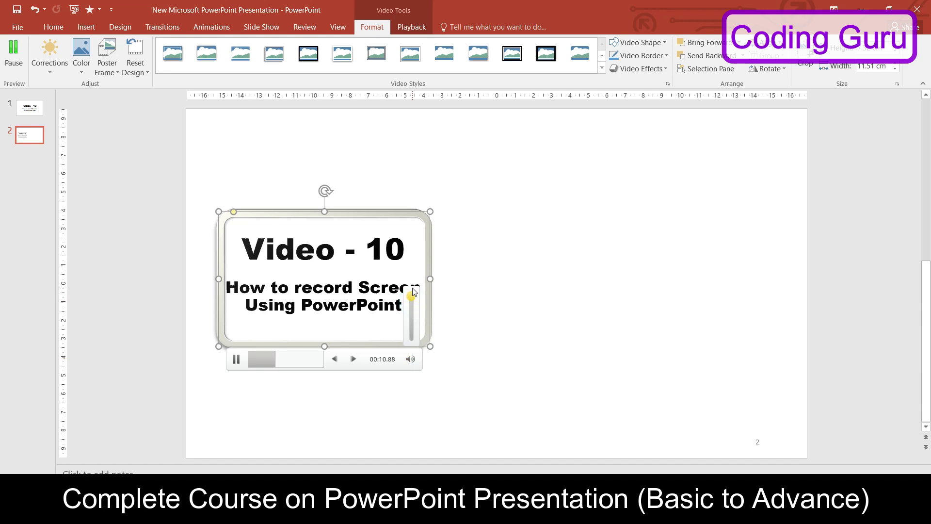
{"action": "left_click", "coordinate": [237, 363]}
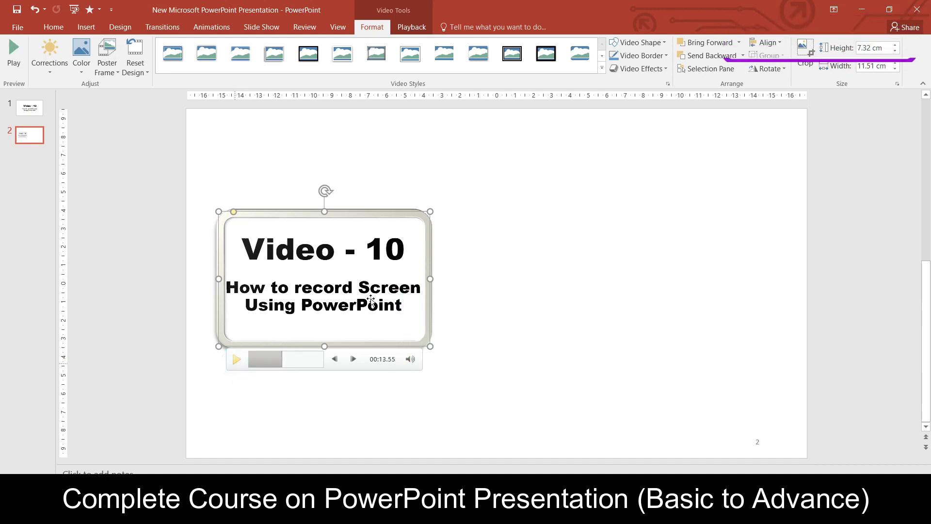
{"action": "left_click", "coordinate": [561, 243]}
{"action": "double_click", "coordinate": [417, 273]}
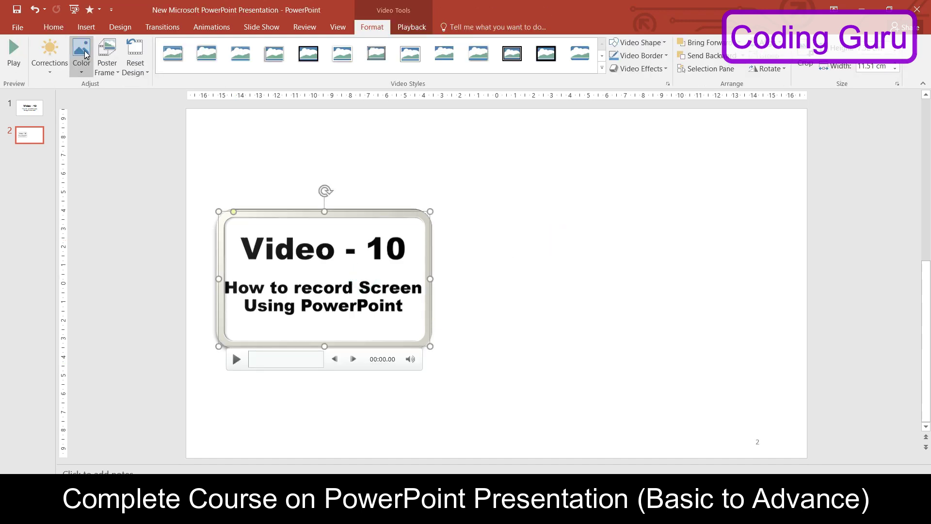
{"action": "left_click", "coordinate": [82, 53]}
{"action": "left_click", "coordinate": [262, 153]}
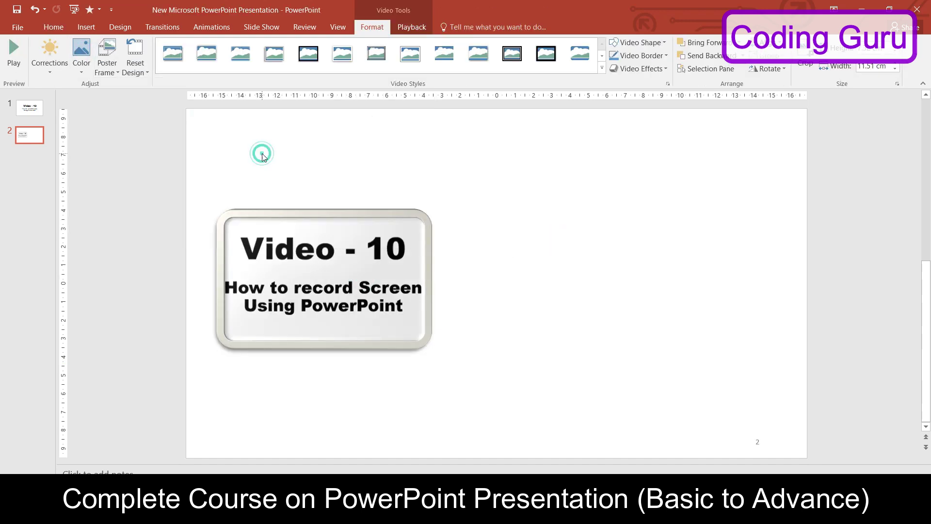
{"action": "left_click", "coordinate": [118, 73]}
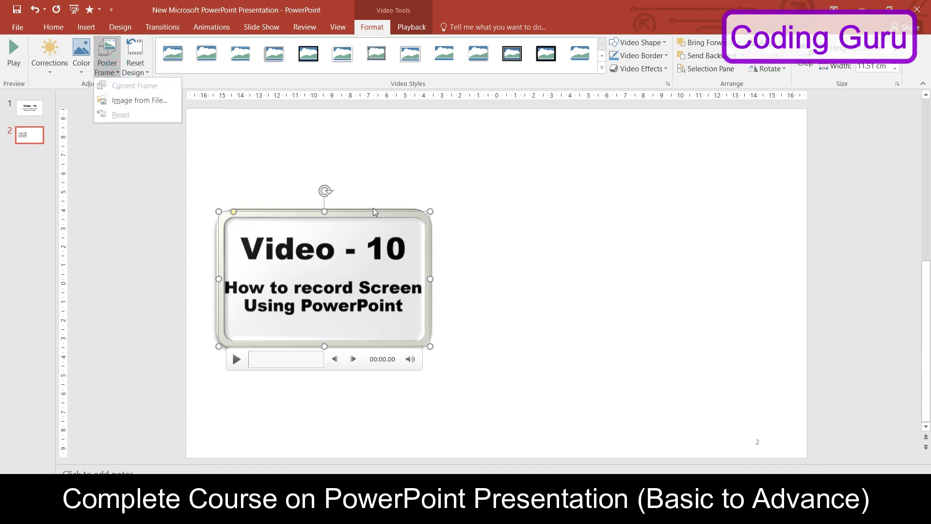
{"action": "left_click", "coordinate": [491, 183]}
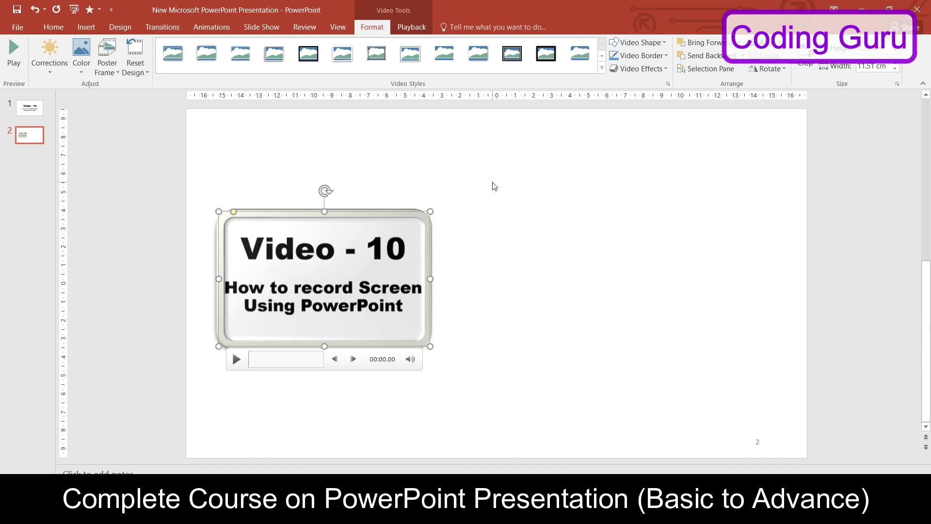
{"action": "left_click", "coordinate": [494, 187]}
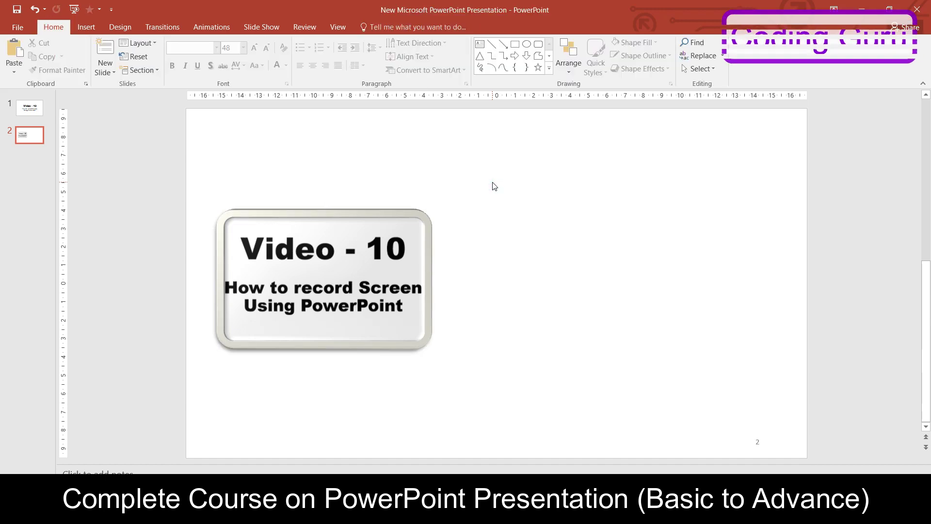
{"action": "left_click", "coordinate": [364, 261]}
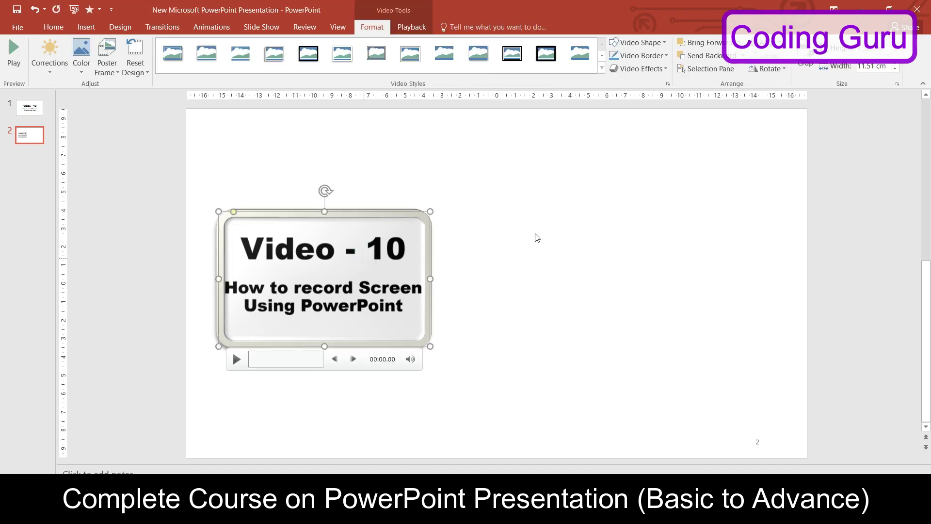
{"action": "left_click", "coordinate": [550, 238]}
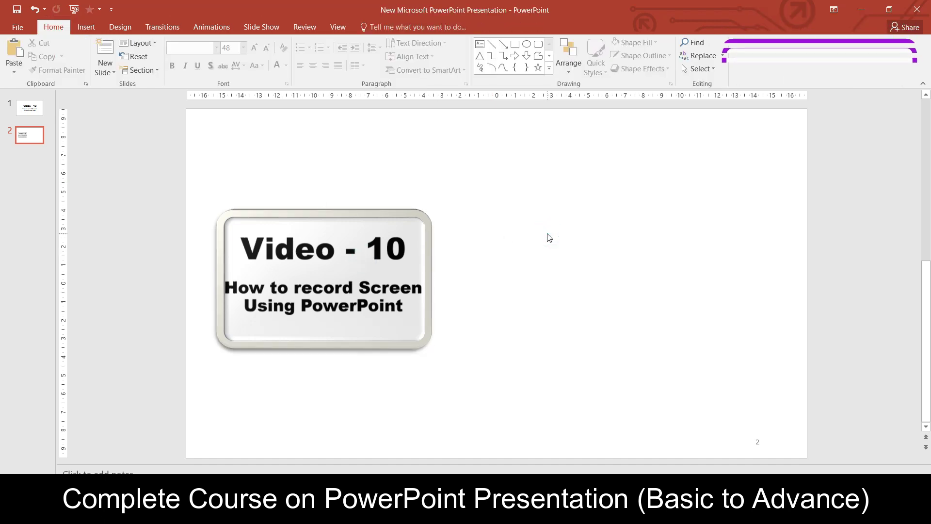